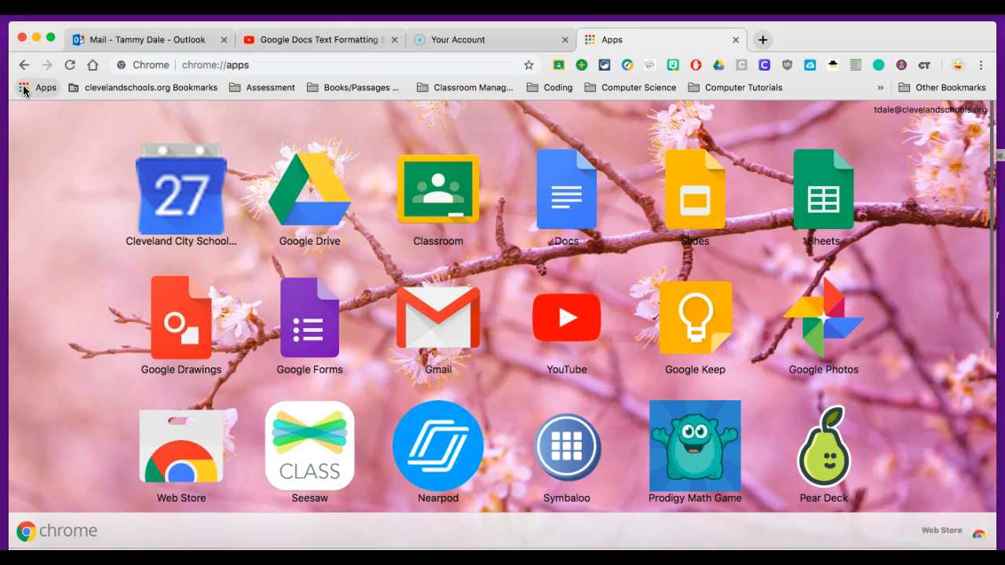
Open Google Docs from the apps page and create a new blank document.
{"action": "left_click", "coordinate": [567, 196]}
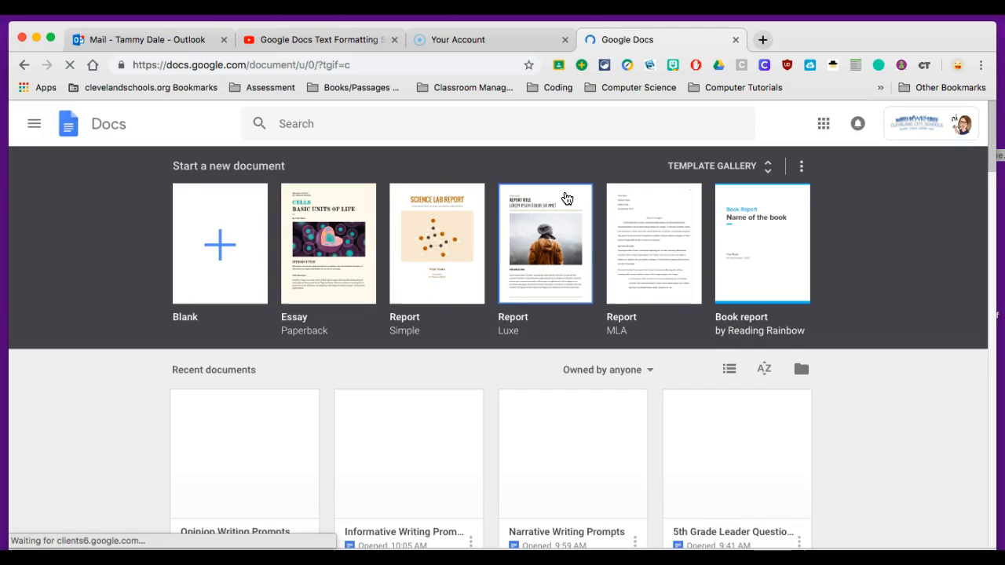
{"action": "left_click", "coordinate": [530, 203]}
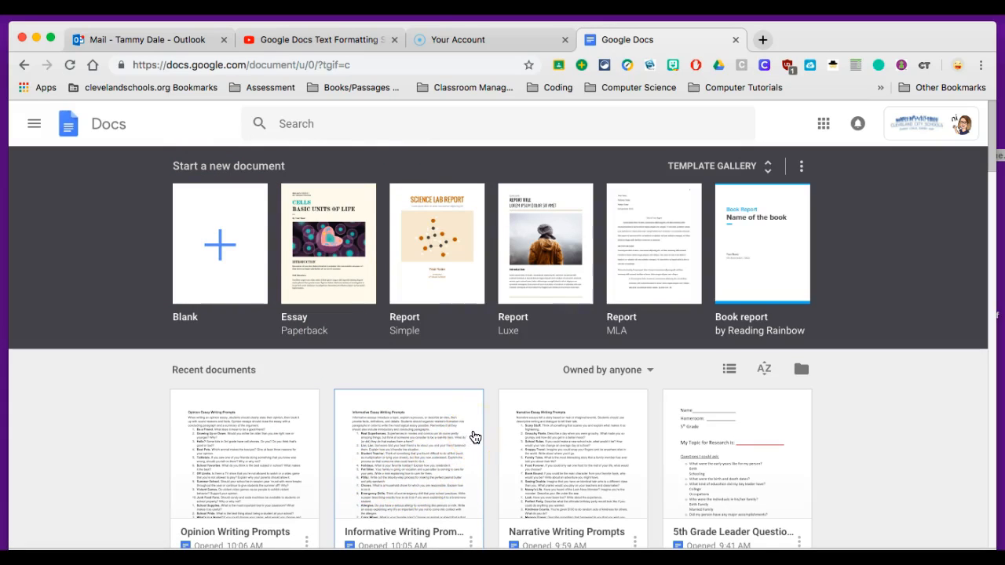
{"action": "left_click", "coordinate": [222, 248]}
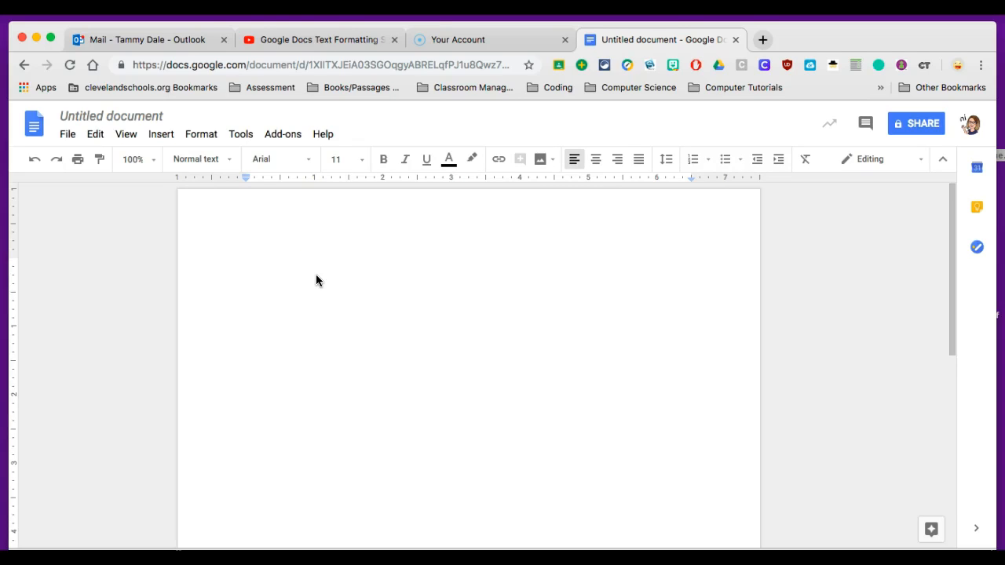
Rename the untitled document as Practice.
{"action": "left_click", "coordinate": [131, 116]}
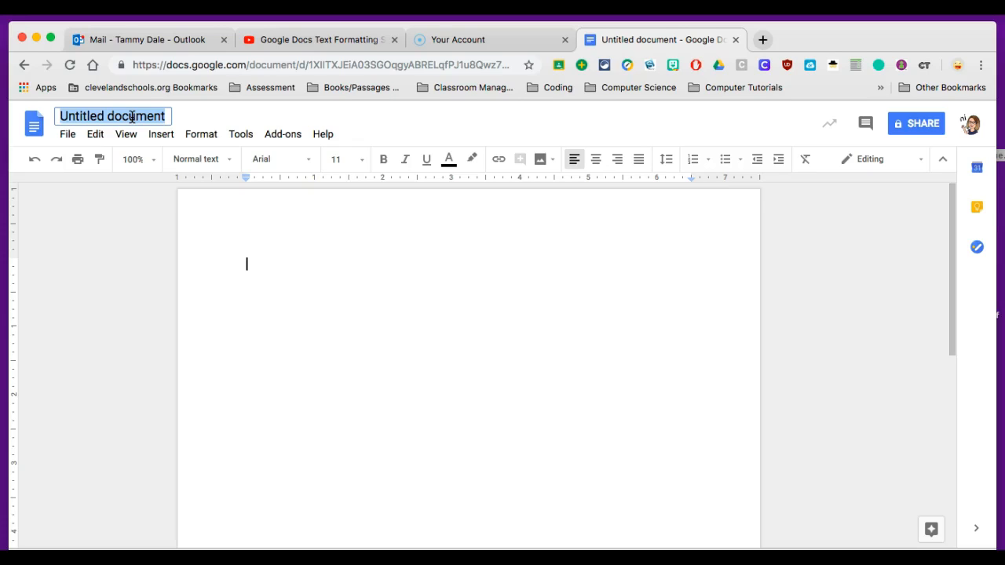
{"action": "type", "text": "Practice"}
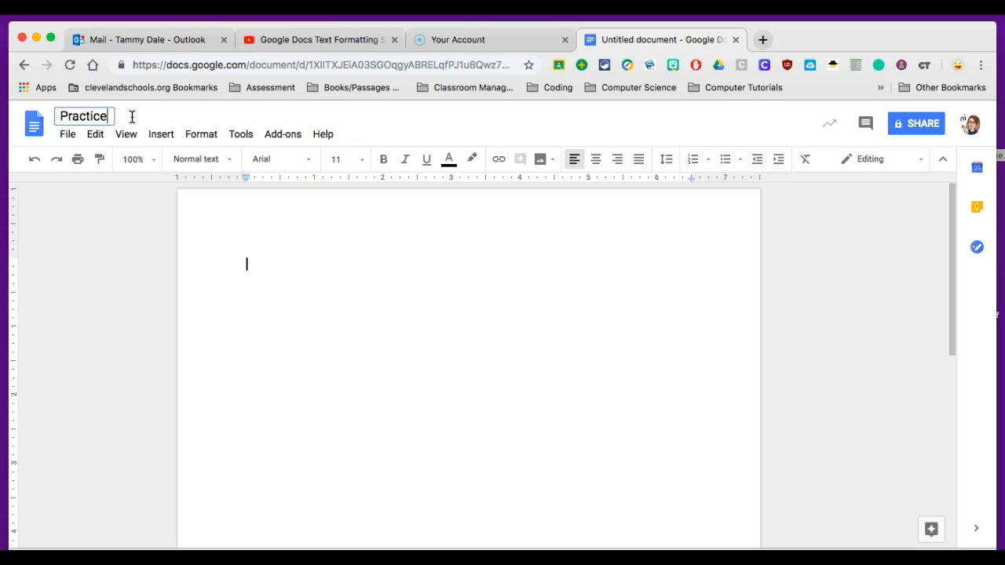
{"action": "left_click", "coordinate": [248, 264]}
Enter the text "Blythe-Bower Elementary" on the first line of the document.
{"action": "left_click", "coordinate": [246, 263]}
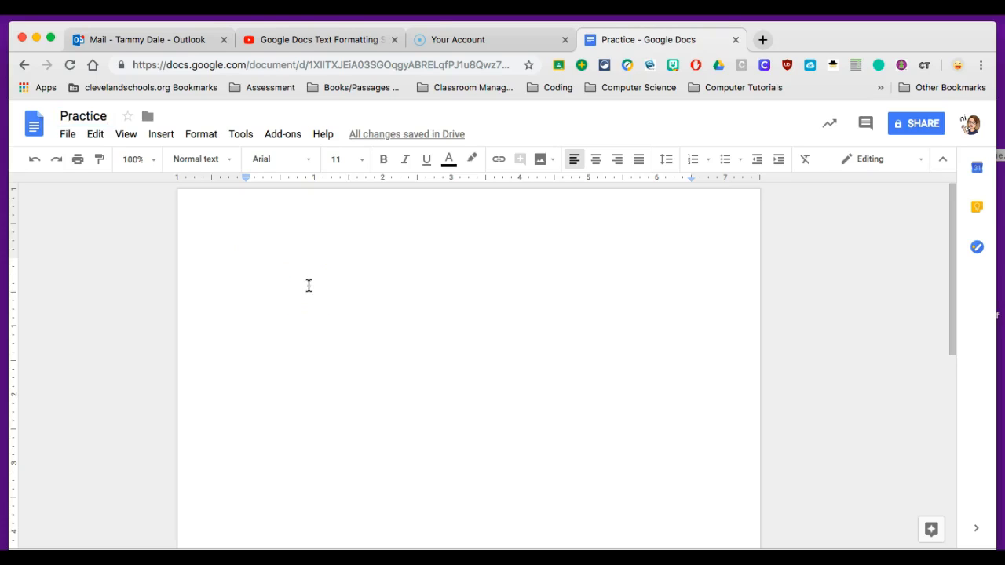
{"action": "left_click", "coordinate": [262, 267]}
{"action": "type", "text": "Blythe-Bower Elementary"}
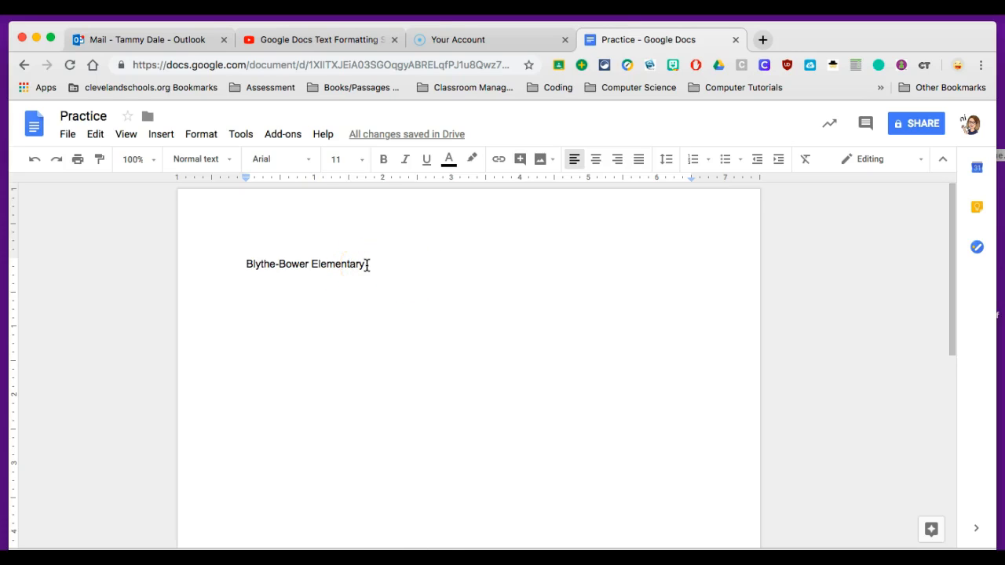
Practise selecting the full line, the word "Elementary" and the name "Blythe-Bower" separately, ending with the full line selected.
{"action": "left_click_drag", "start_coordinate": [365, 265], "coordinate": [247, 263]}
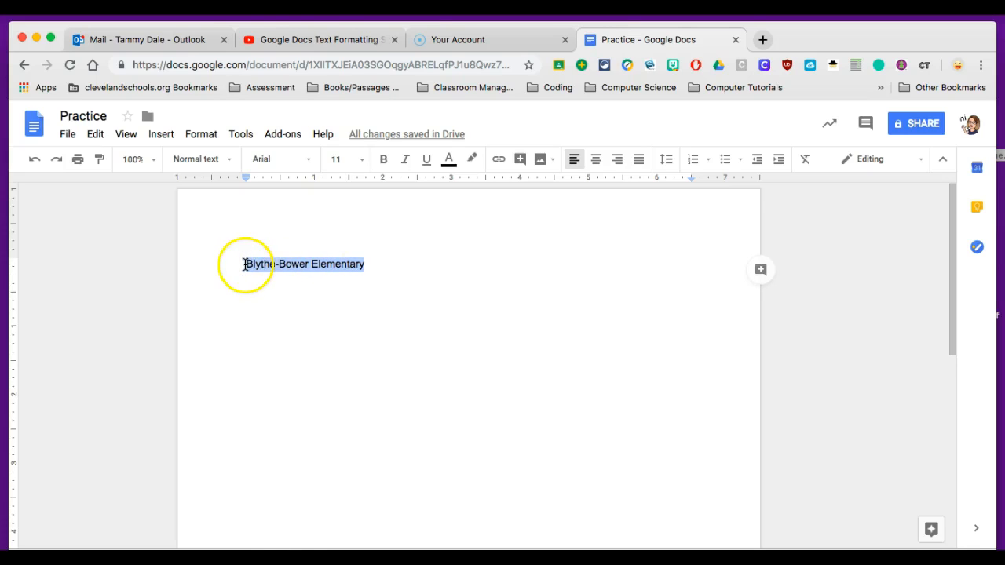
{"action": "left_click", "coordinate": [246, 264]}
{"action": "left_click_drag", "start_coordinate": [246, 264], "coordinate": [381, 263]}
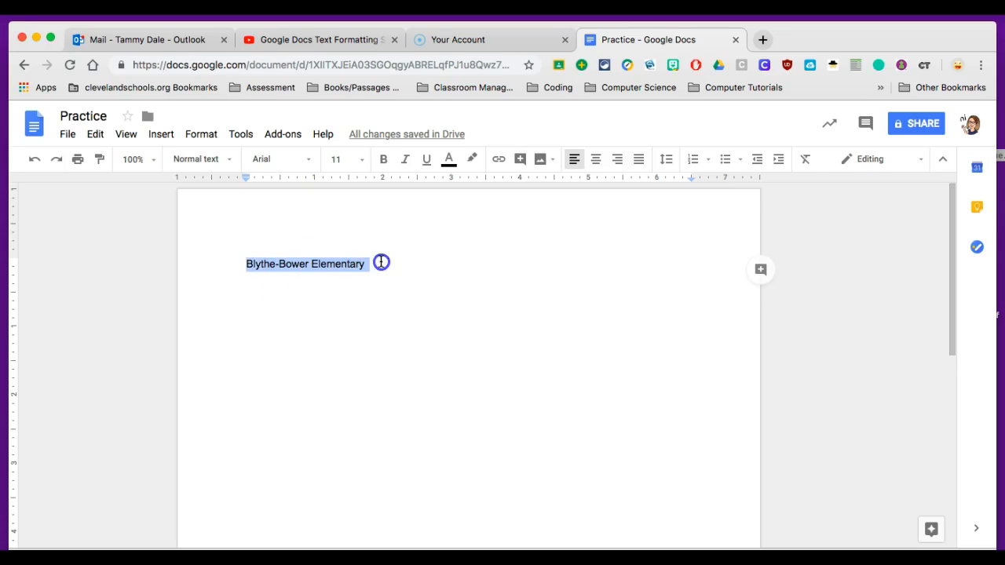
{"action": "left_click", "coordinate": [321, 284]}
{"action": "left_click", "coordinate": [332, 264]}
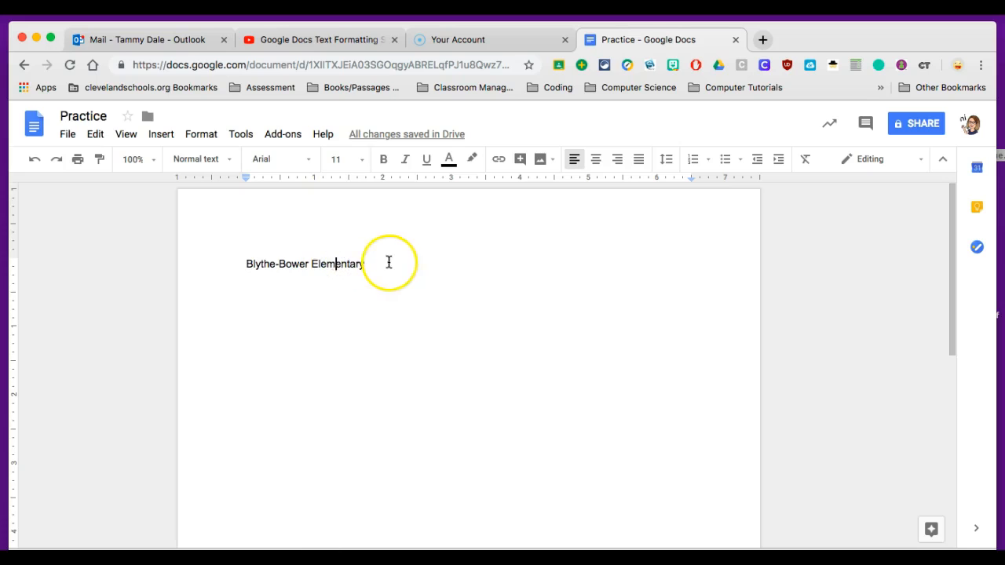
{"action": "left_click", "coordinate": [336, 263]}
{"action": "double_click", "coordinate": [337, 264]}
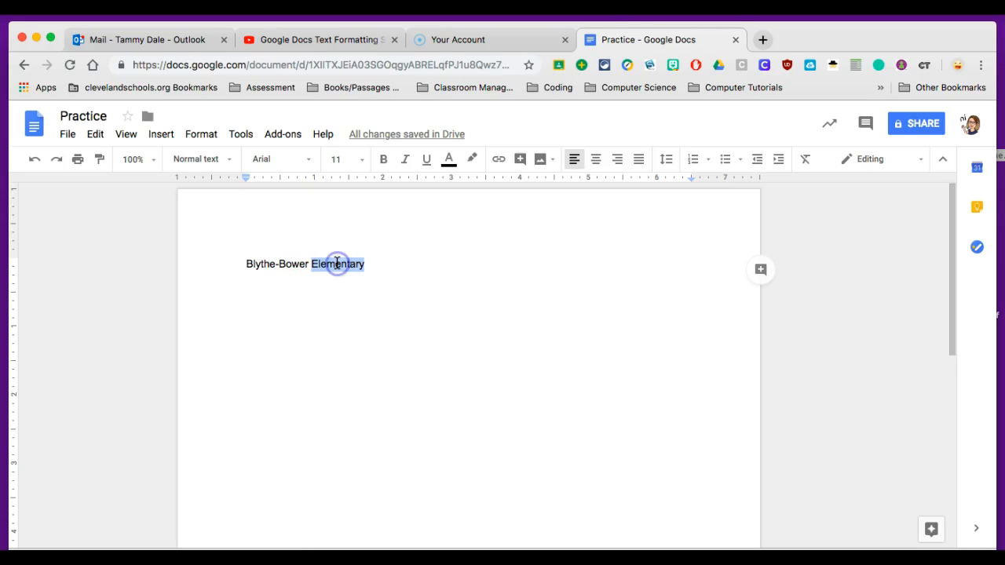
{"action": "left_click", "coordinate": [305, 277]}
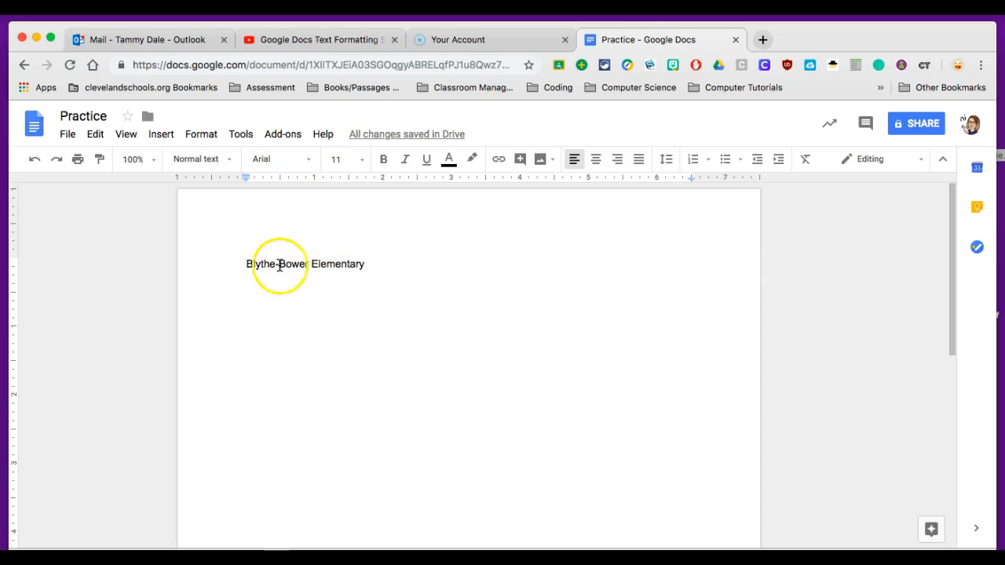
{"action": "double_click", "coordinate": [293, 262]}
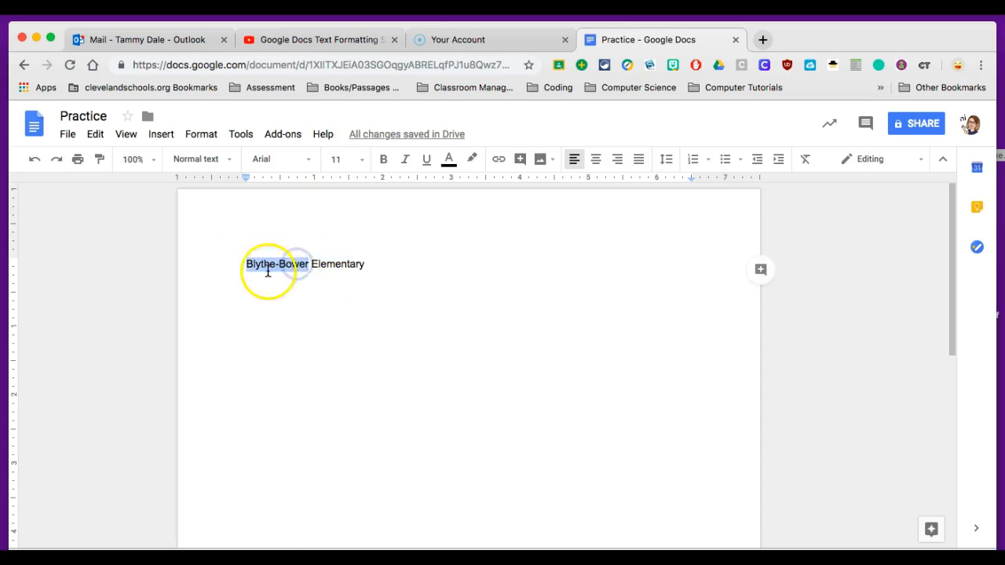
{"action": "left_click", "coordinate": [289, 284]}
{"action": "triple_click", "coordinate": [303, 262]}
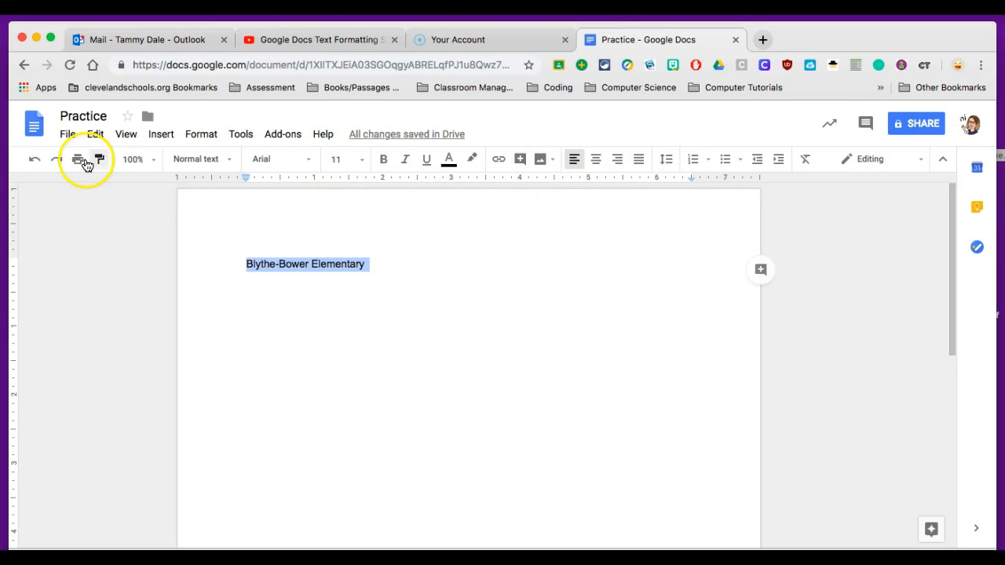
Look over the available paragraph styles and the default style options for the selected line.
{"action": "left_click", "coordinate": [231, 162]}
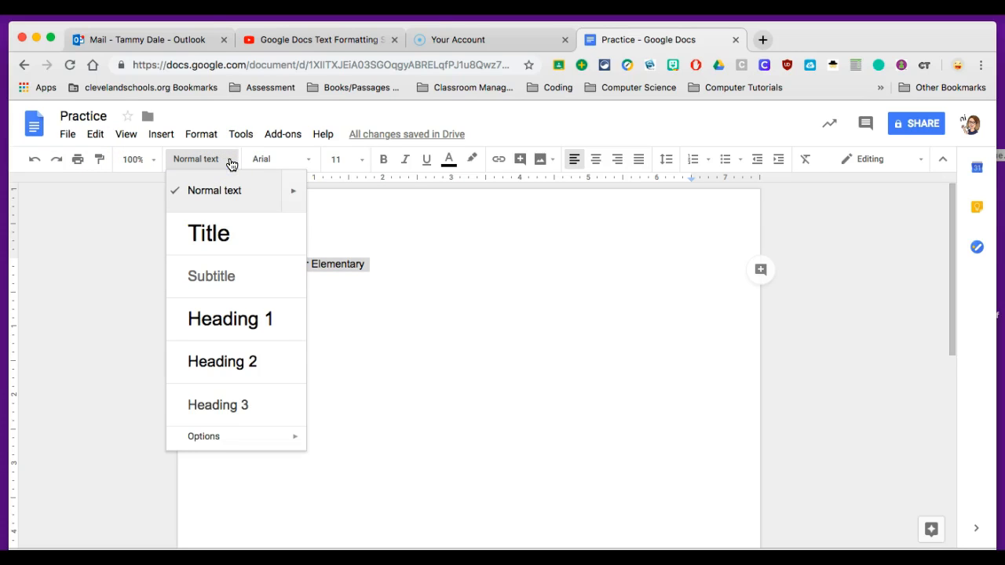
{"action": "left_click", "coordinate": [241, 253]}
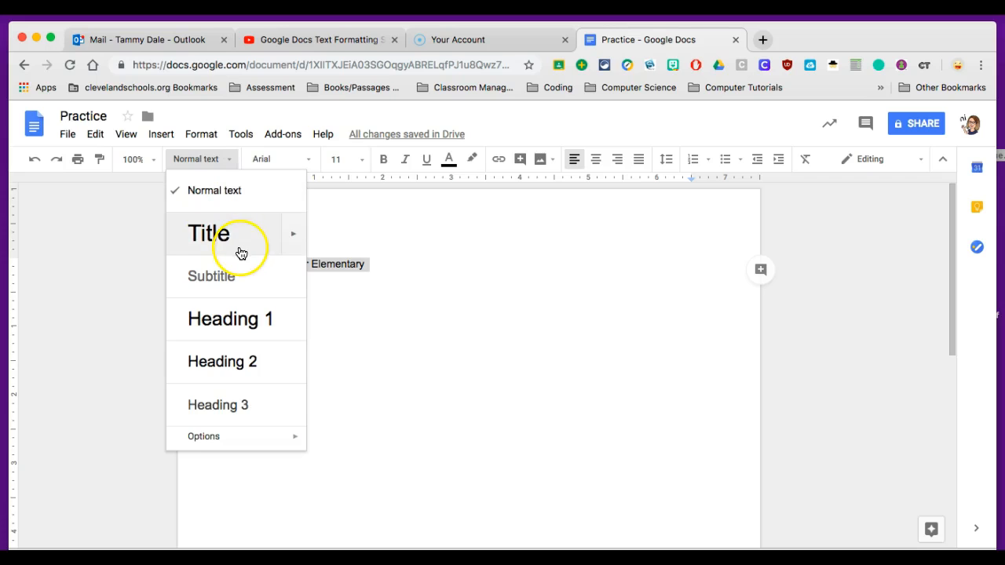
{"action": "mouse_move", "coordinate": [289, 441]}
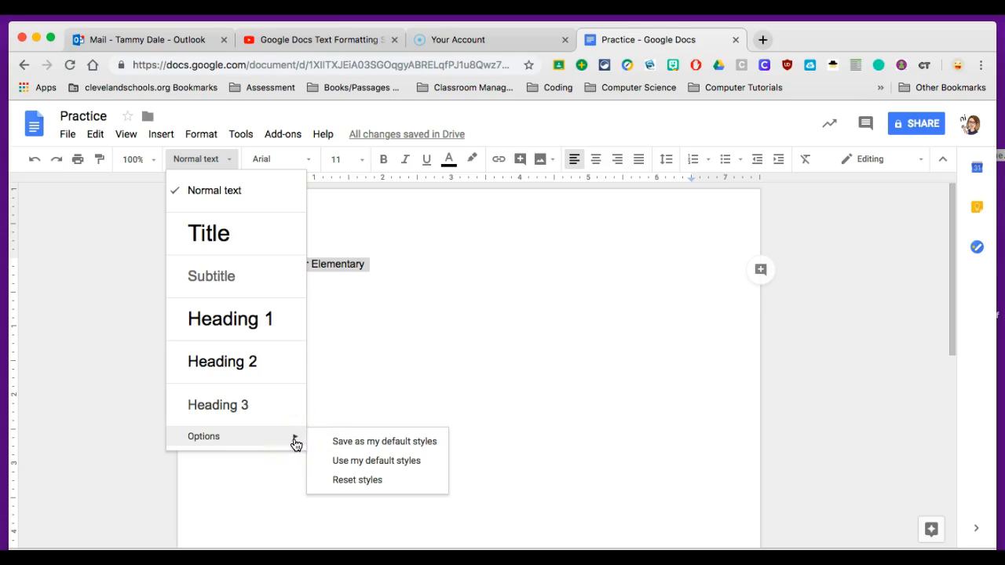
{"action": "left_click", "coordinate": [296, 442]}
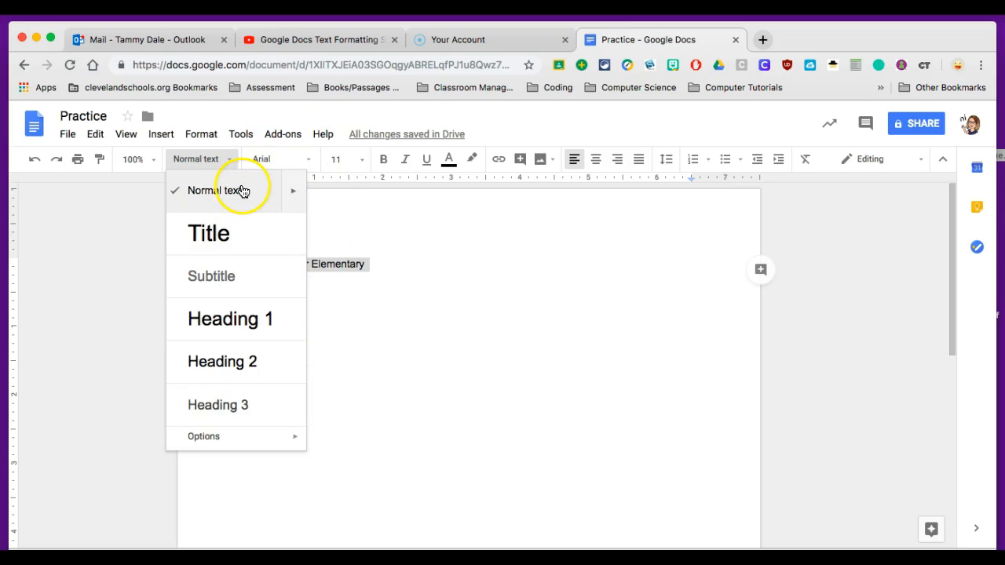
Change the font of the "Blythe-Bower Elementary" line to Comic Sans MS.
{"action": "left_click", "coordinate": [309, 160]}
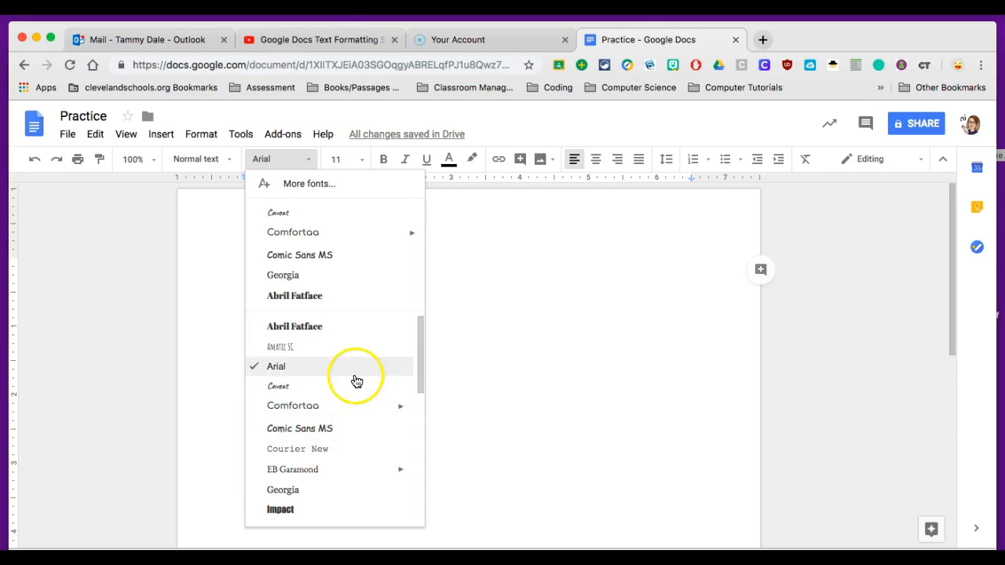
{"action": "left_click", "coordinate": [329, 431]}
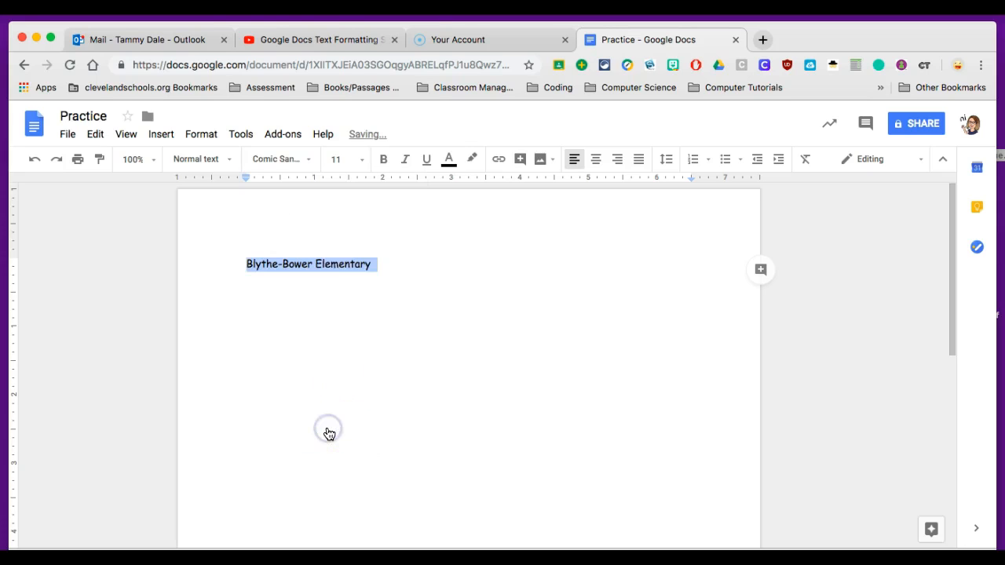
{"action": "left_click", "coordinate": [381, 265]}
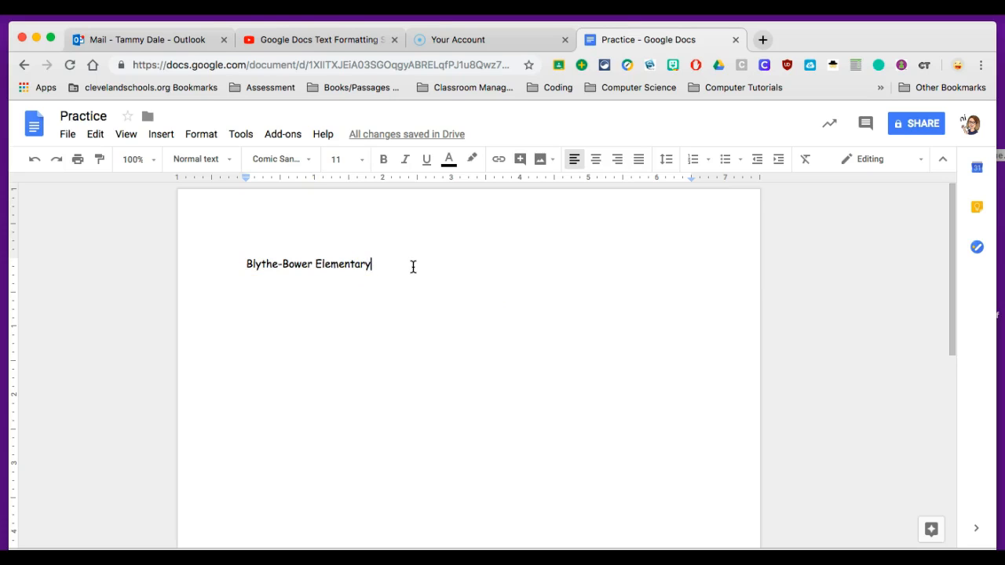
Choose font size 24 at the line's end, and set the whole "Blythe-Bower Elementary" text to size 36.
{"action": "left_click", "coordinate": [362, 161]}
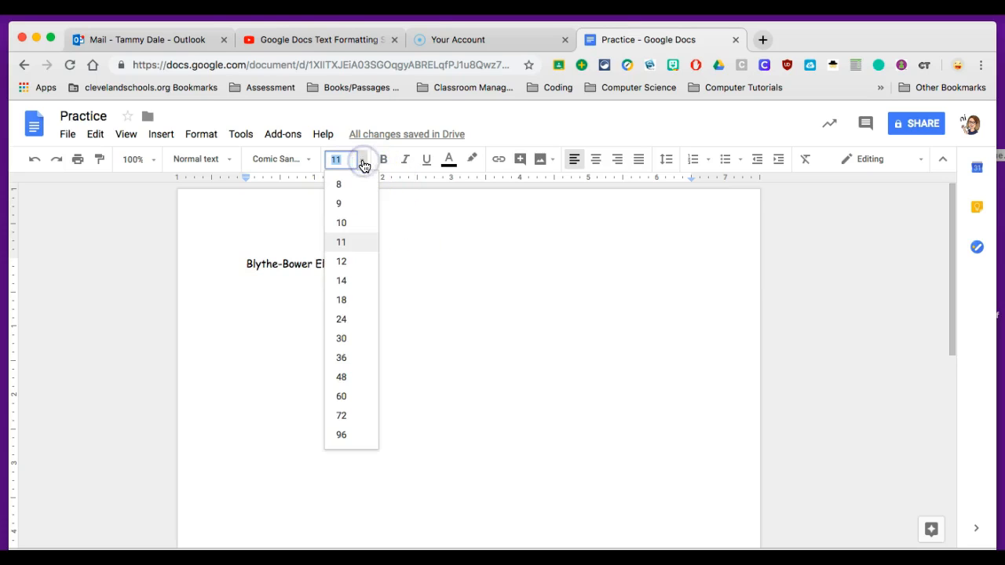
{"action": "left_click", "coordinate": [347, 318]}
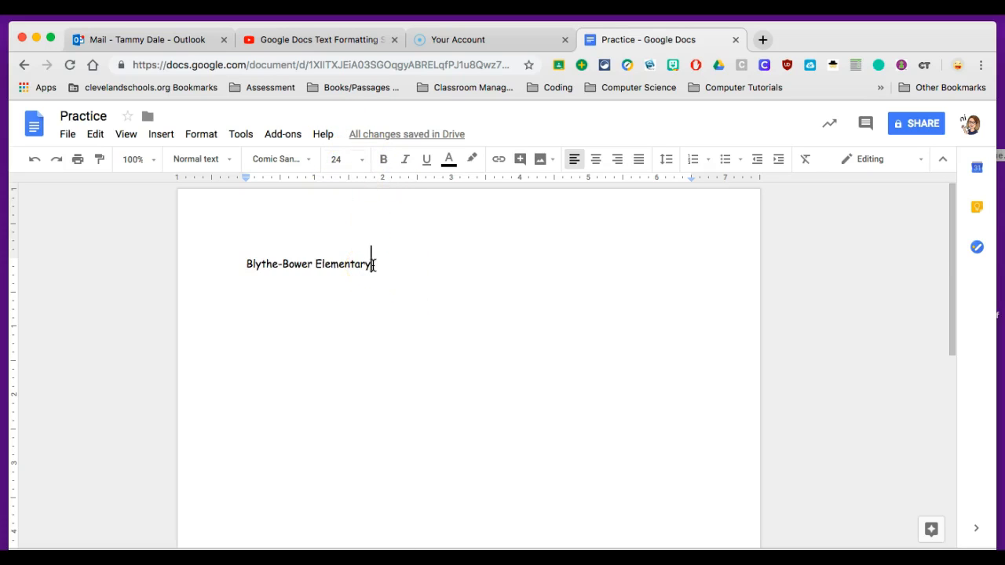
{"action": "left_click_drag", "start_coordinate": [377, 261], "coordinate": [246, 260]}
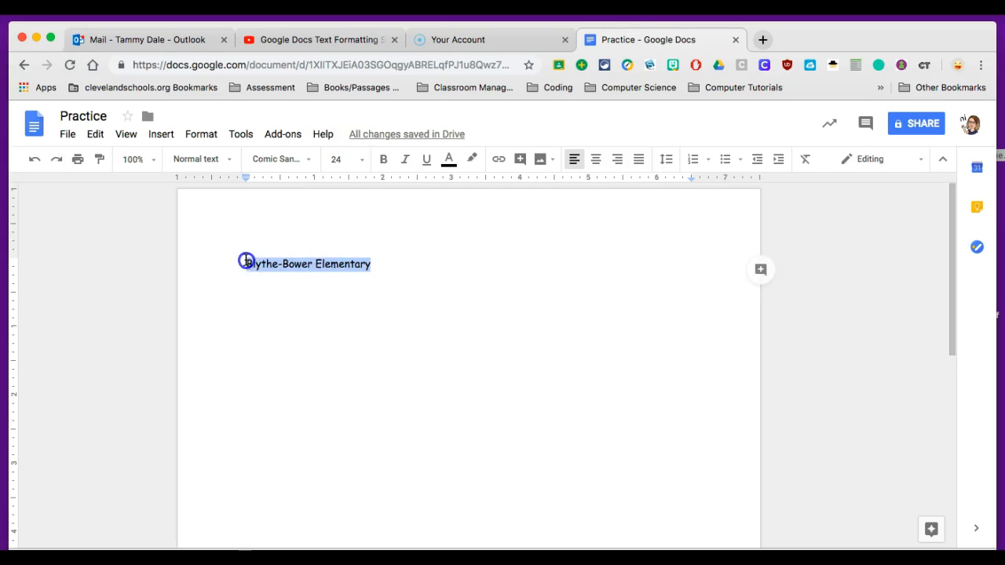
{"action": "left_click", "coordinate": [362, 161]}
{"action": "left_click", "coordinate": [348, 357]}
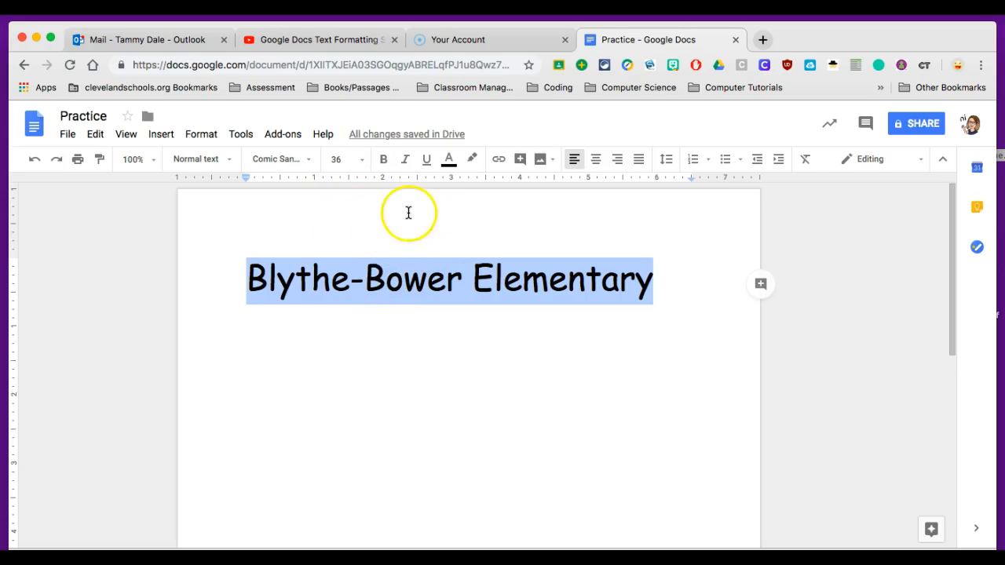
Apply the Title paragraph style to the "Blythe-Bower Elementary" line.
{"action": "left_click", "coordinate": [228, 159]}
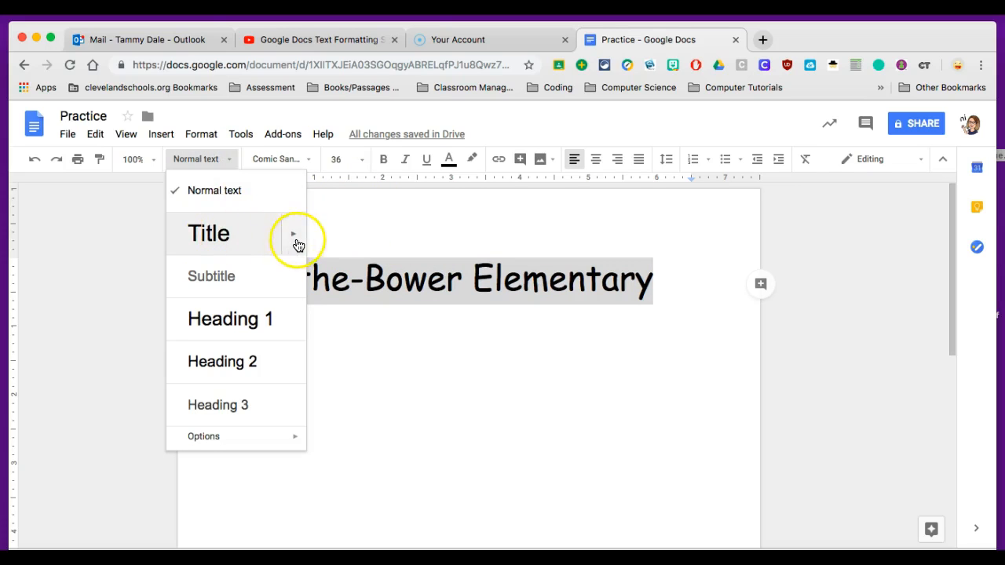
{"action": "mouse_move", "coordinate": [290, 234]}
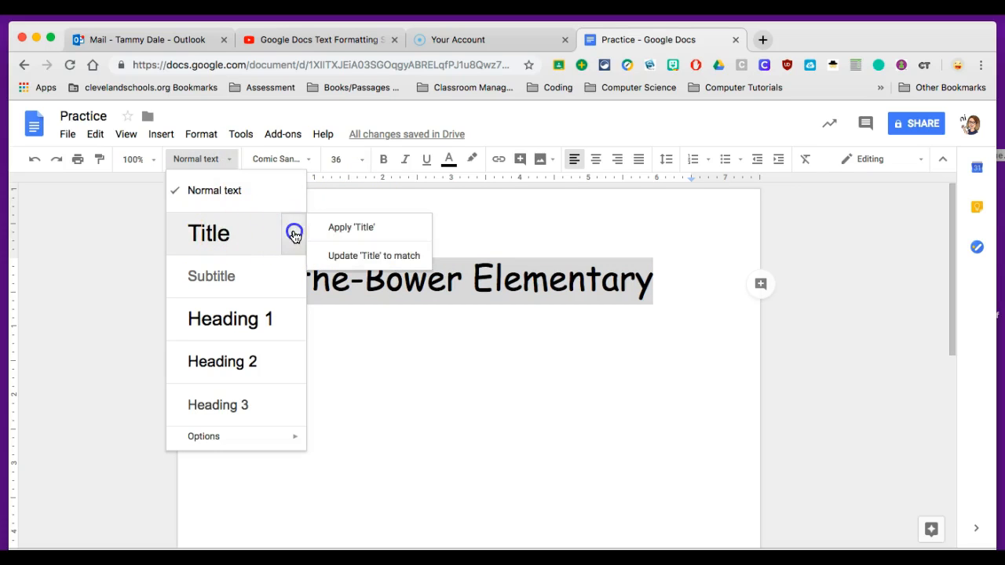
{"action": "left_click", "coordinate": [216, 236]}
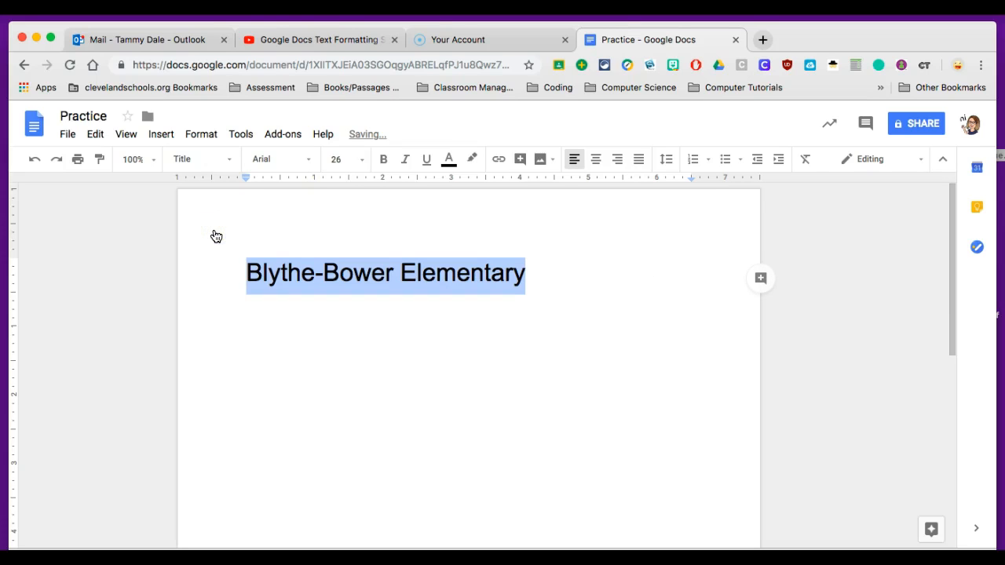
Set the title text to font size 30 and try a custom size of 28.
{"action": "left_click", "coordinate": [364, 161]}
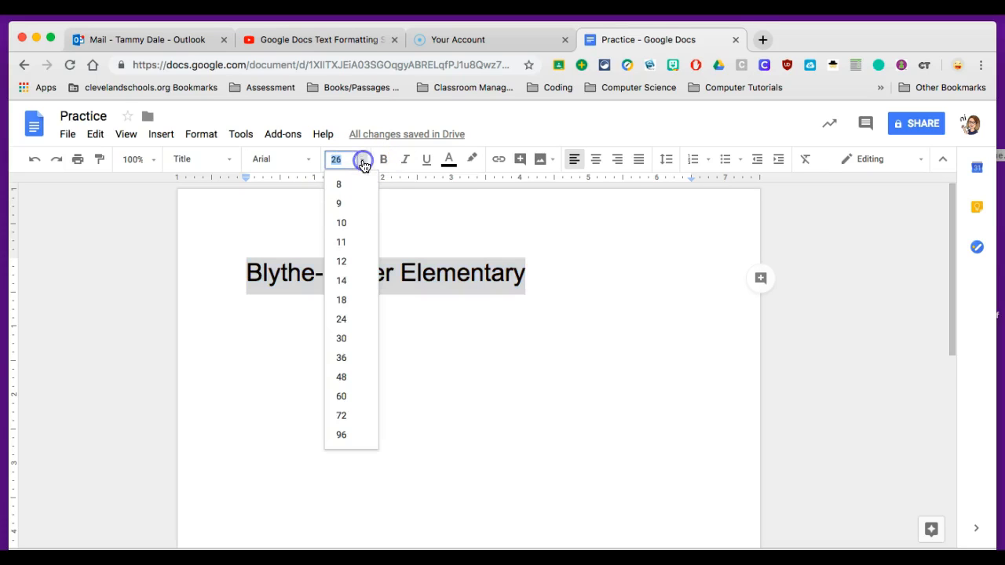
{"action": "left_click", "coordinate": [350, 337]}
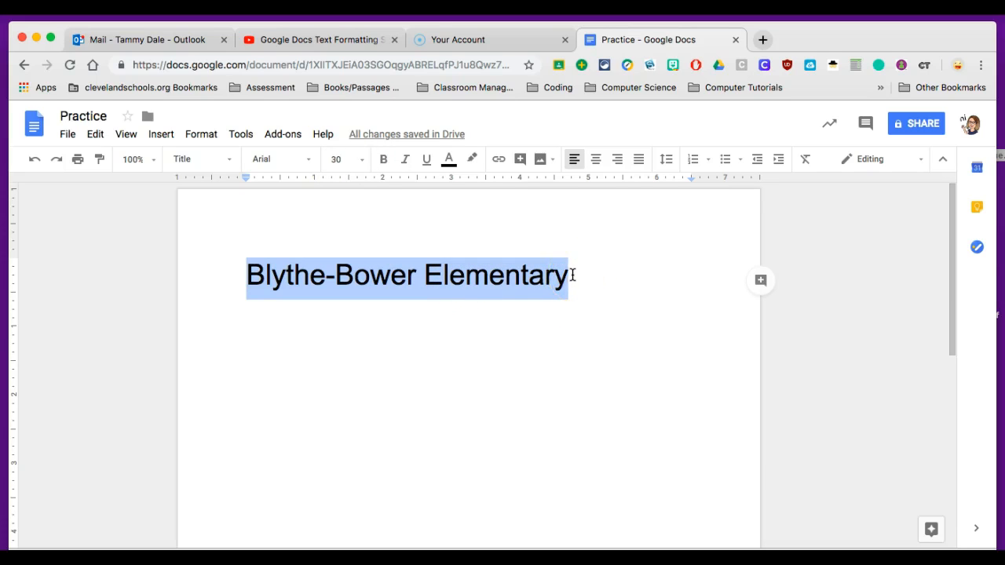
{"action": "left_click", "coordinate": [361, 161]}
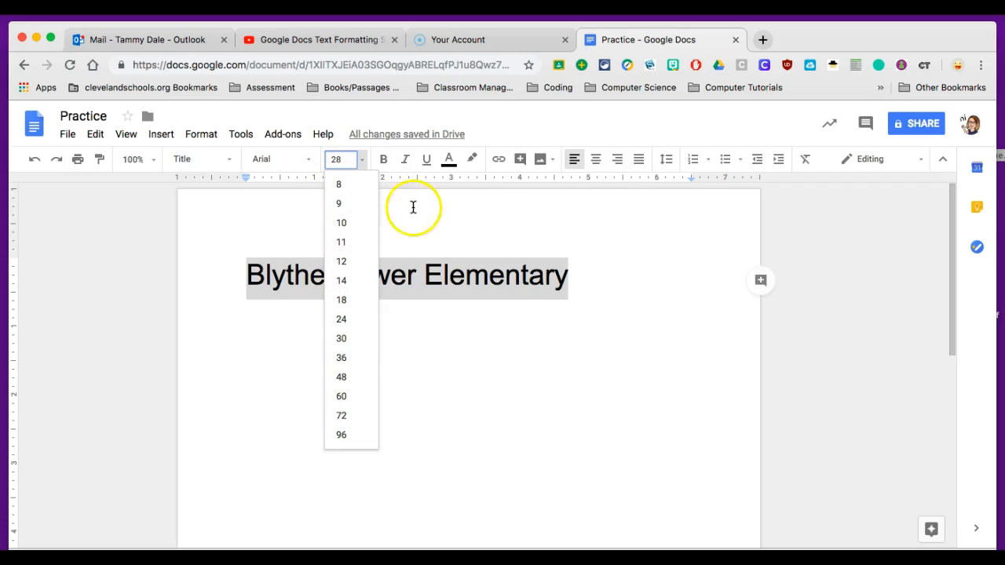
{"action": "left_click", "coordinate": [584, 276]}
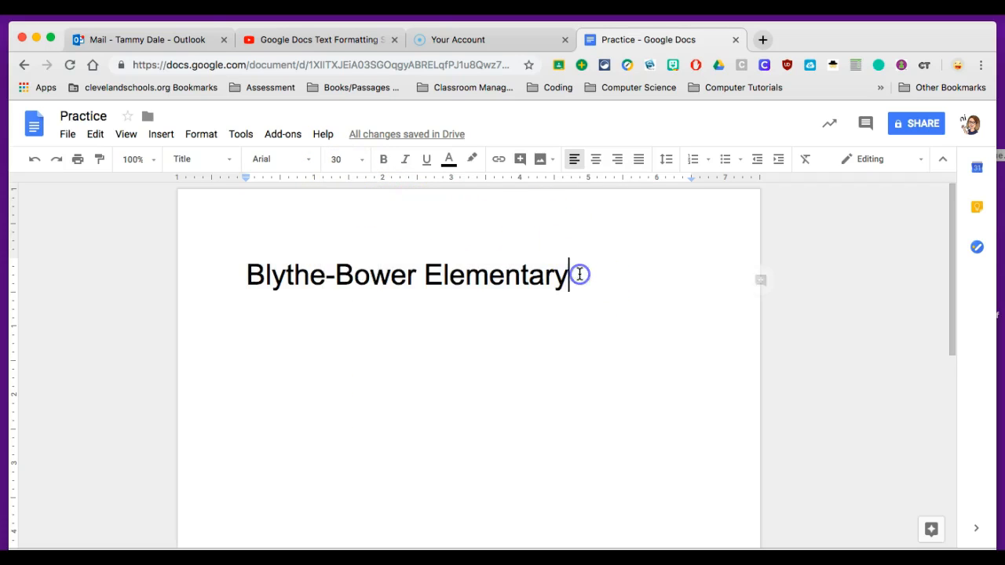
Set the whole "Blythe-Bower Elementary" title to font size 28 and make it bold.
{"action": "left_click_drag", "start_coordinate": [592, 278], "coordinate": [199, 267]}
{"action": "left_click", "coordinate": [361, 160]}
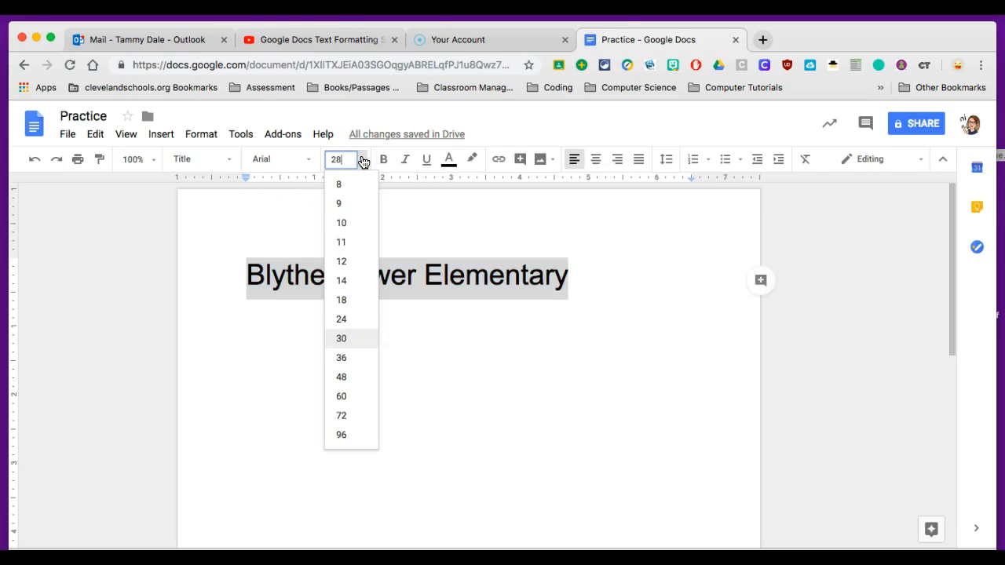
{"action": "key", "text": "Return"}
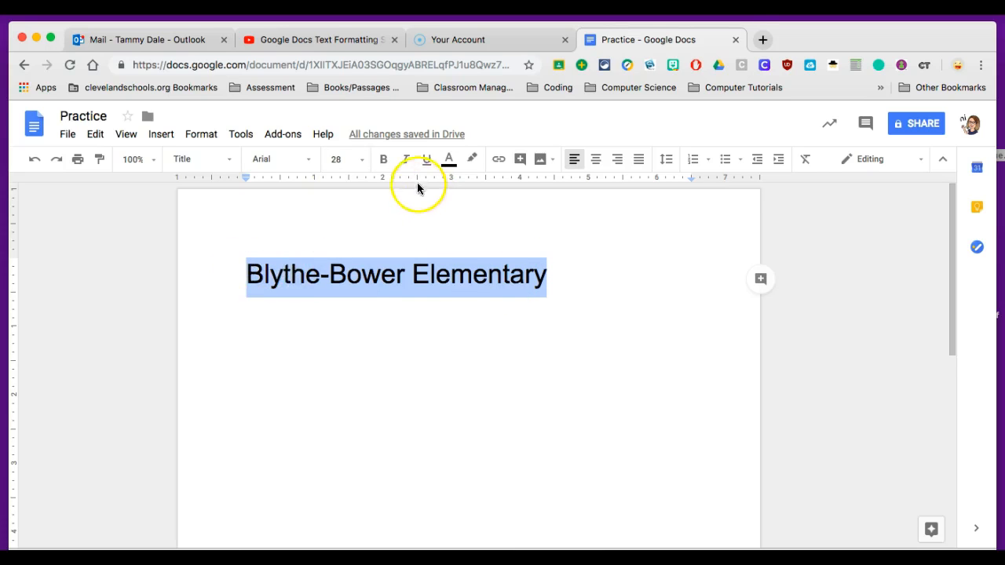
{"action": "left_click", "coordinate": [384, 161]}
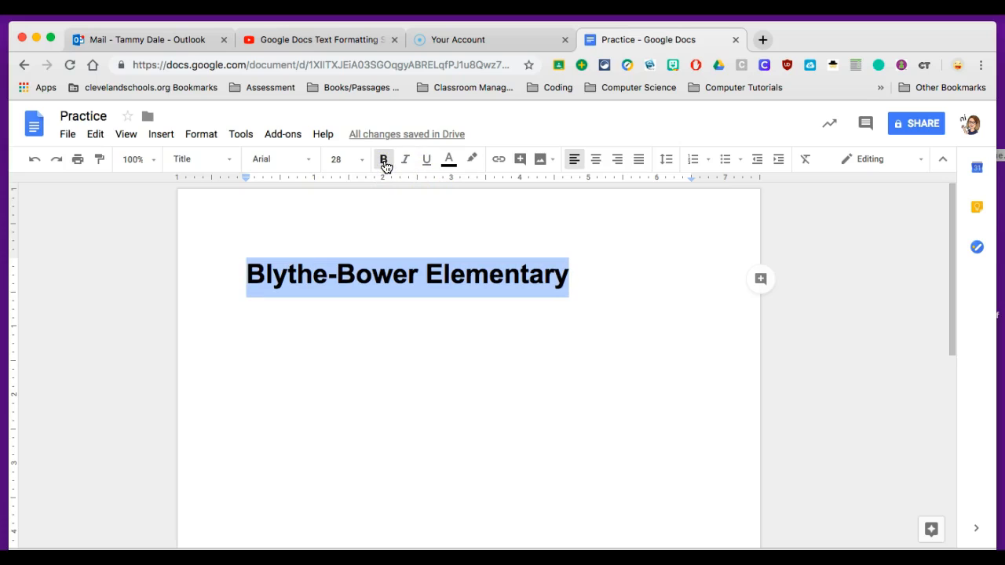
Italicize and underline the selected "Blythe-Bower Elementary" title.
{"action": "left_click", "coordinate": [405, 160]}
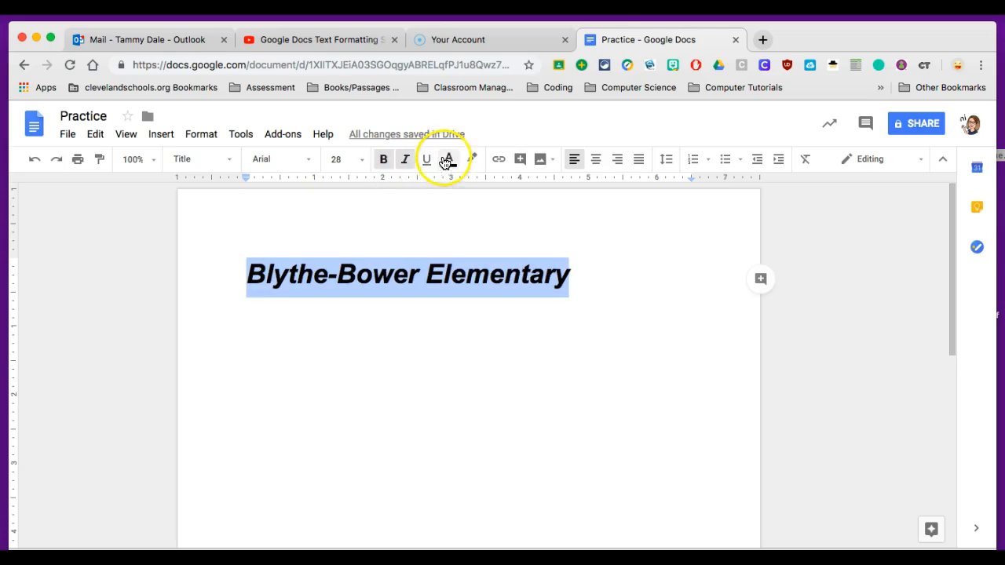
{"action": "left_click", "coordinate": [427, 160]}
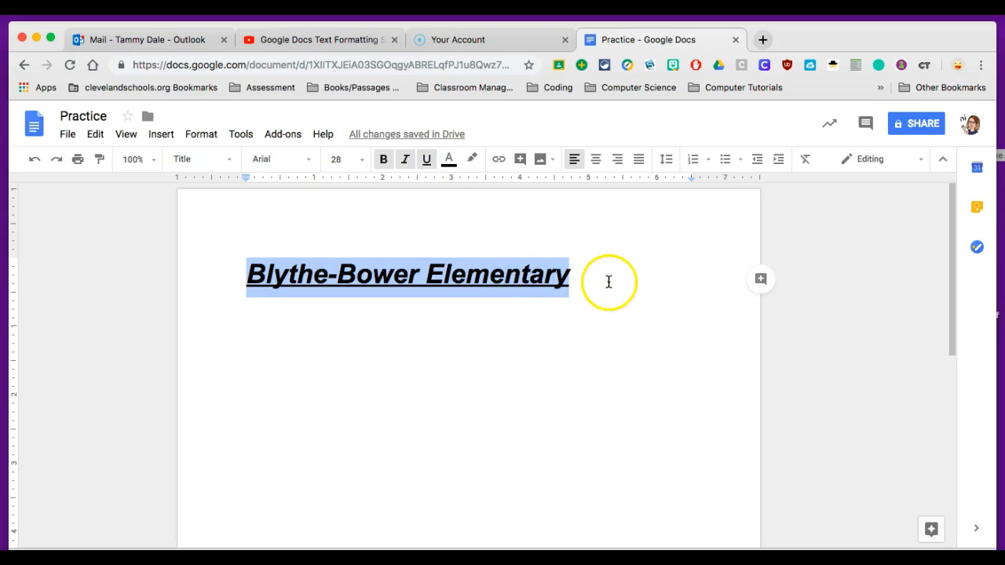
{"action": "left_click", "coordinate": [428, 163]}
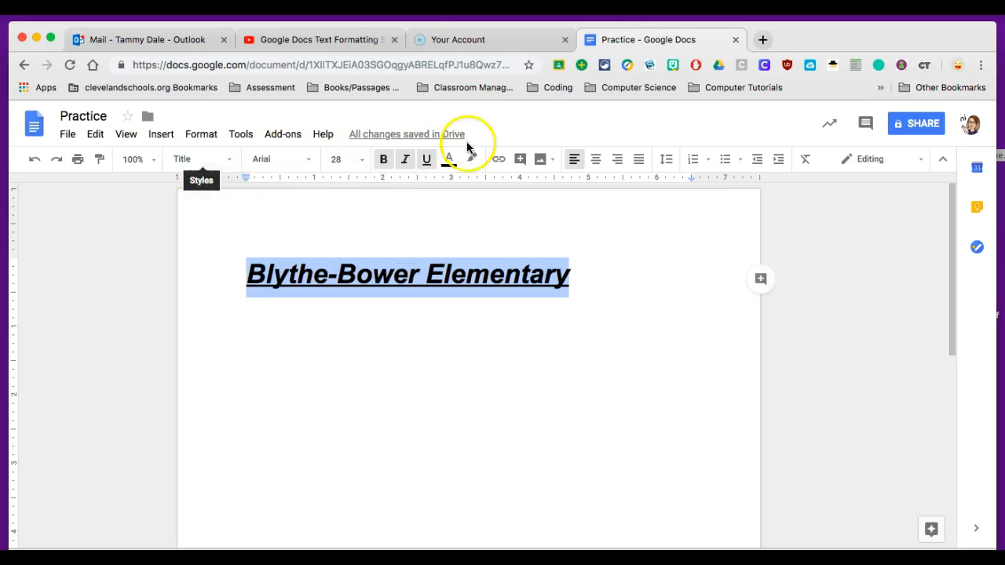
Change the "Blythe-Bower Elementary" title's text color to dark purple and deselect the text.
{"action": "left_click", "coordinate": [449, 162]}
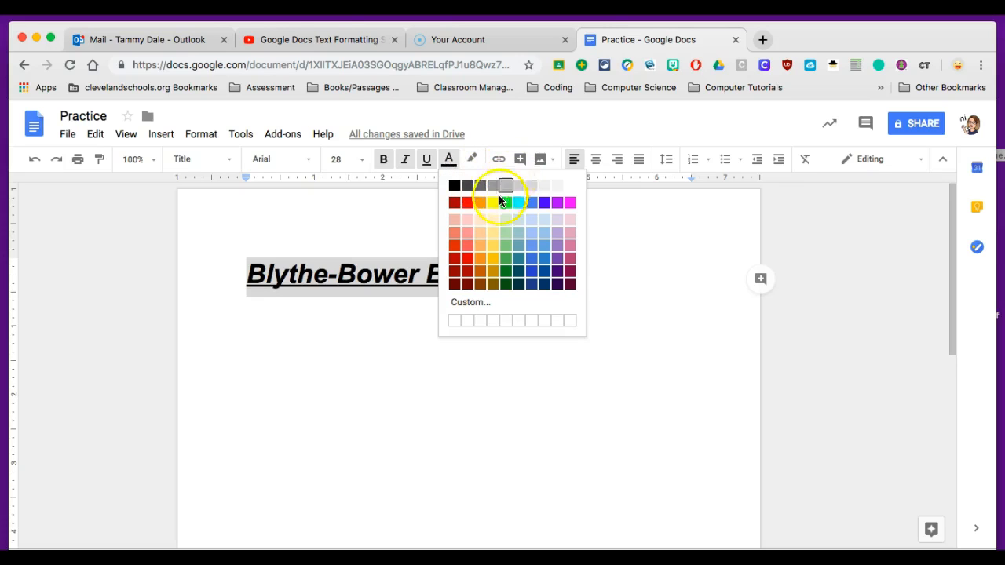
{"action": "left_click", "coordinate": [557, 271]}
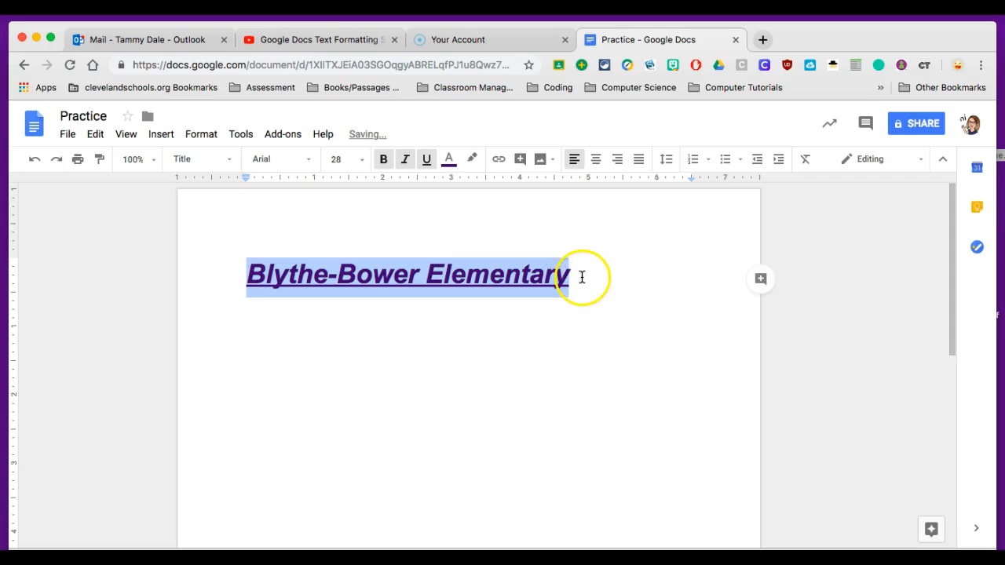
{"action": "double_click", "coordinate": [579, 275]}
{"action": "left_click", "coordinate": [600, 274]}
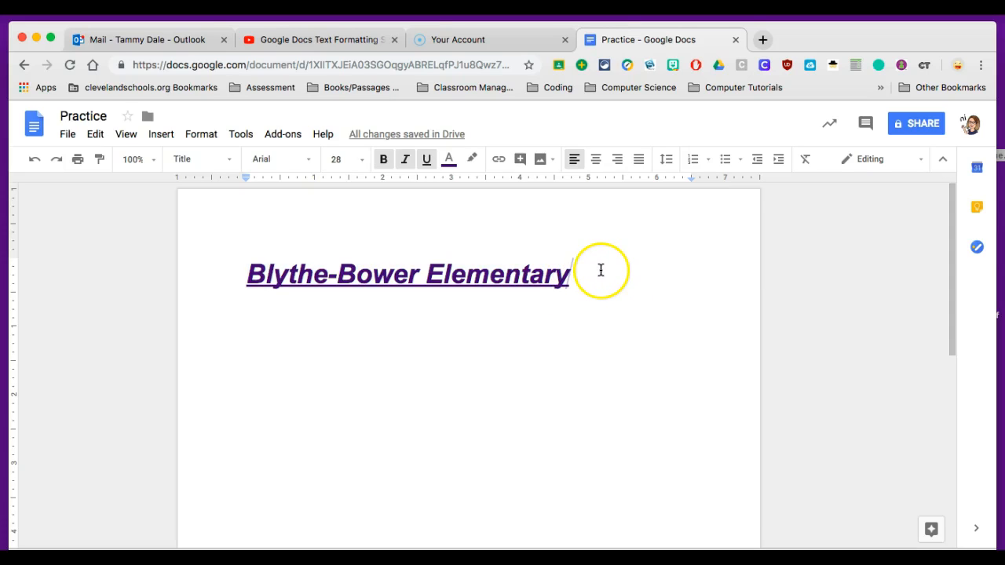
Select the whole "Blythe-Bower Elementary" title and center-align it on the page.
{"action": "left_click_drag", "start_coordinate": [592, 273], "coordinate": [222, 262]}
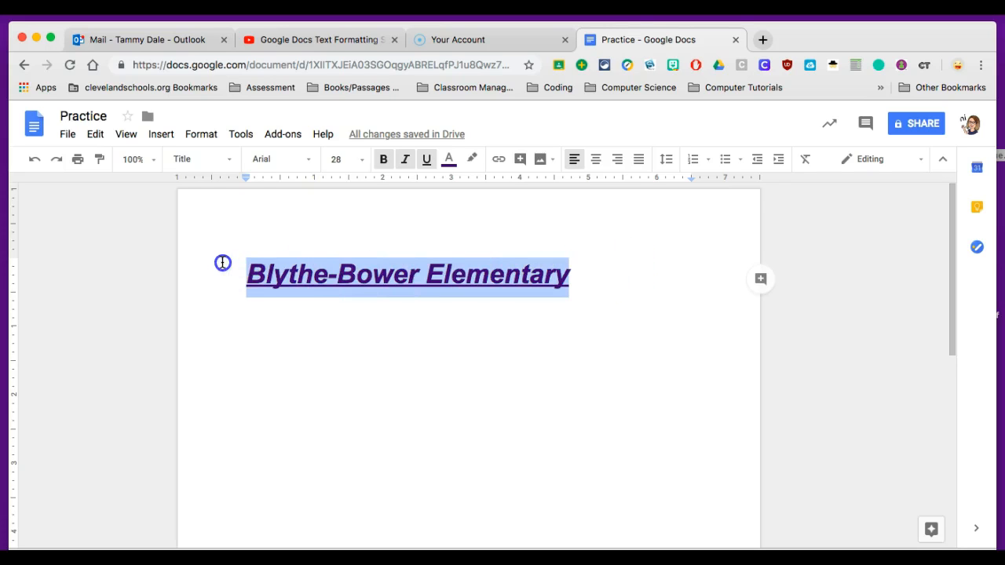
{"action": "left_click", "coordinate": [595, 160]}
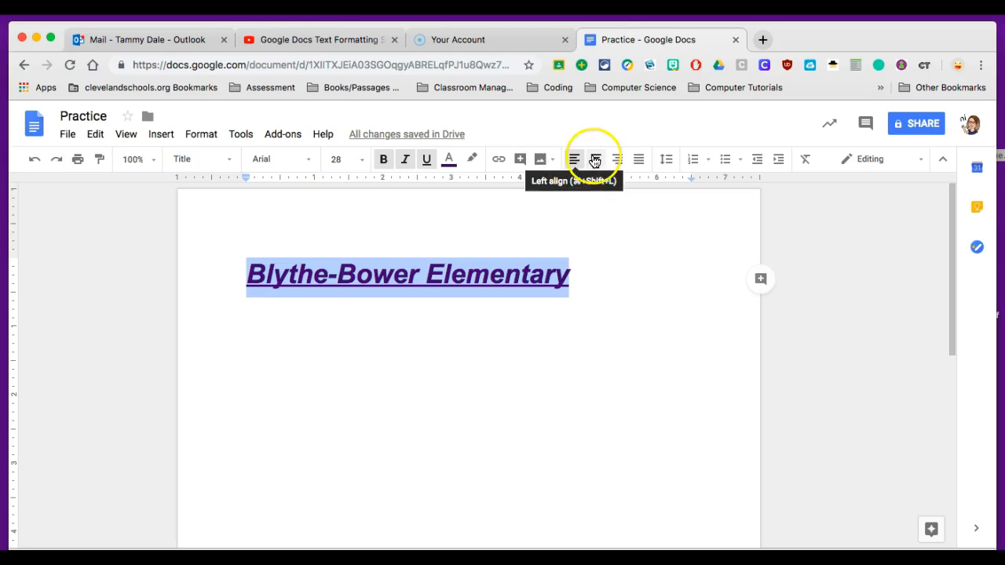